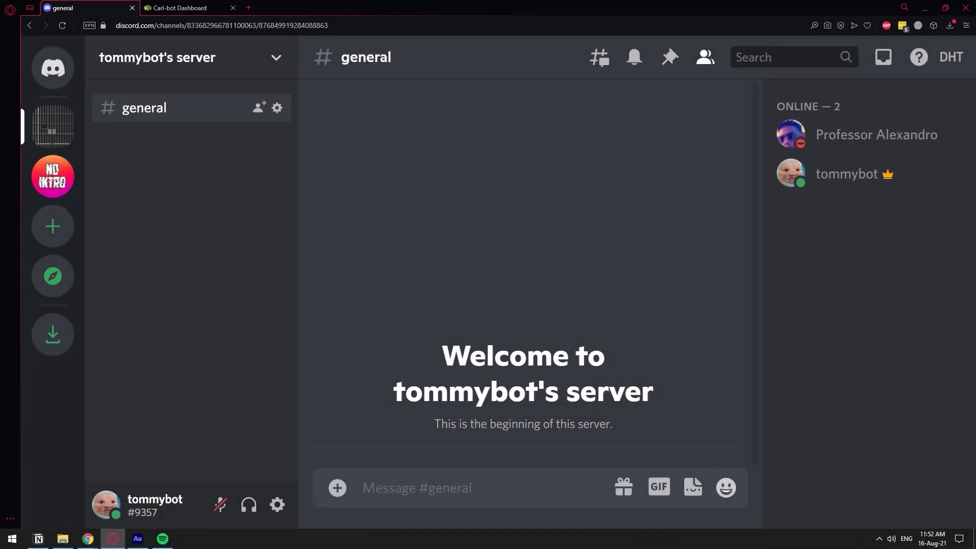
Step: Switch to the Carl-bot site and open the carl.gg home page
click(184, 9)
click(186, 27)
text(carl.g)
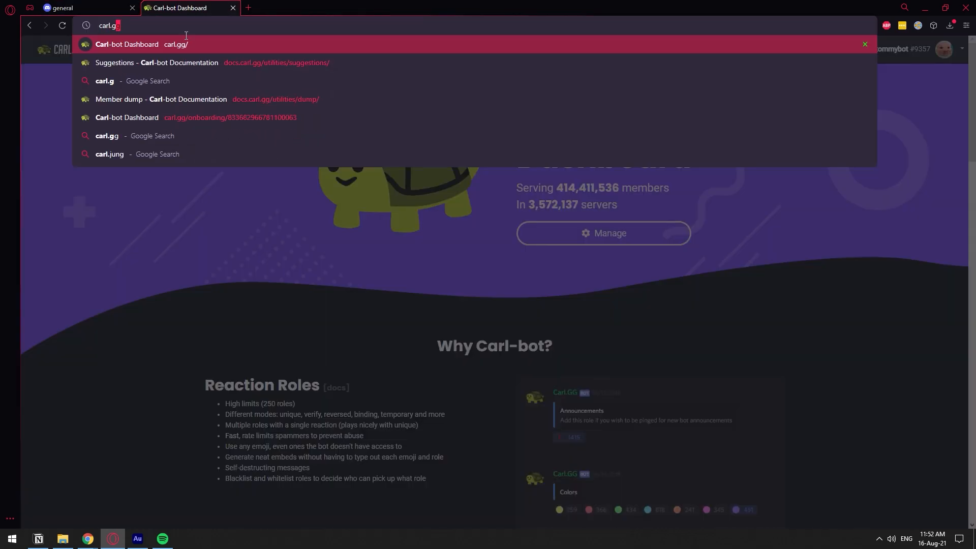
key(Return)
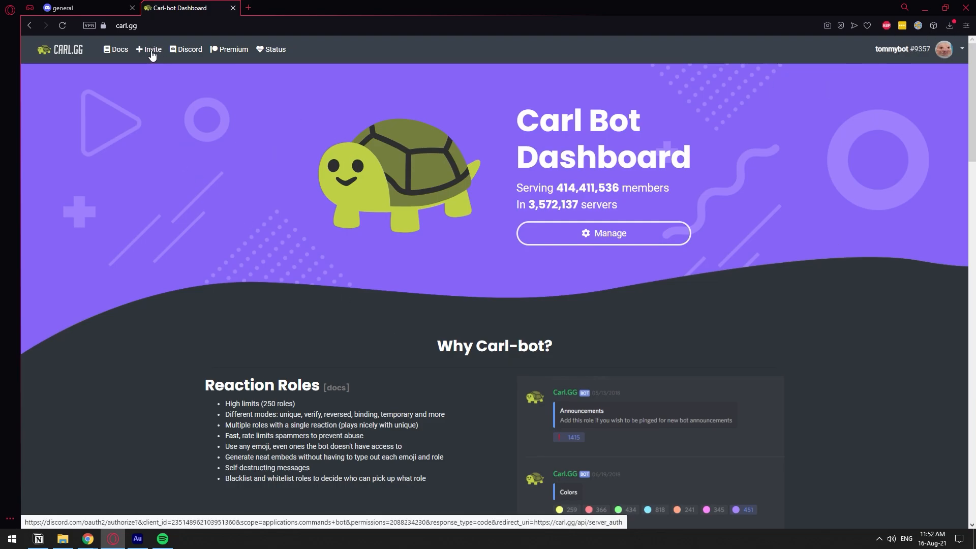
Step: Invite carl-bot to tommybot's server and authorize it with all the requested permissions
key(ctrl+plus)
click(209, 51)
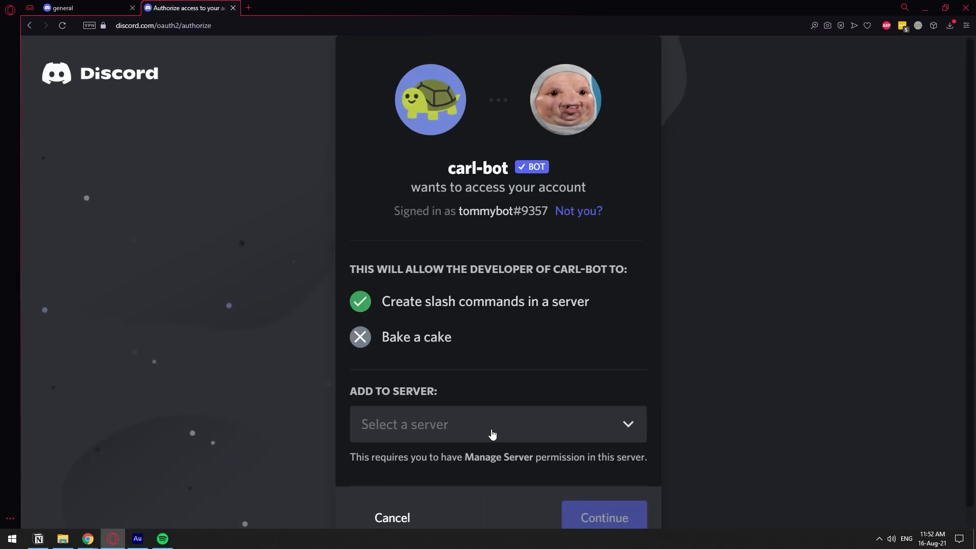
key(ctrl+minus)
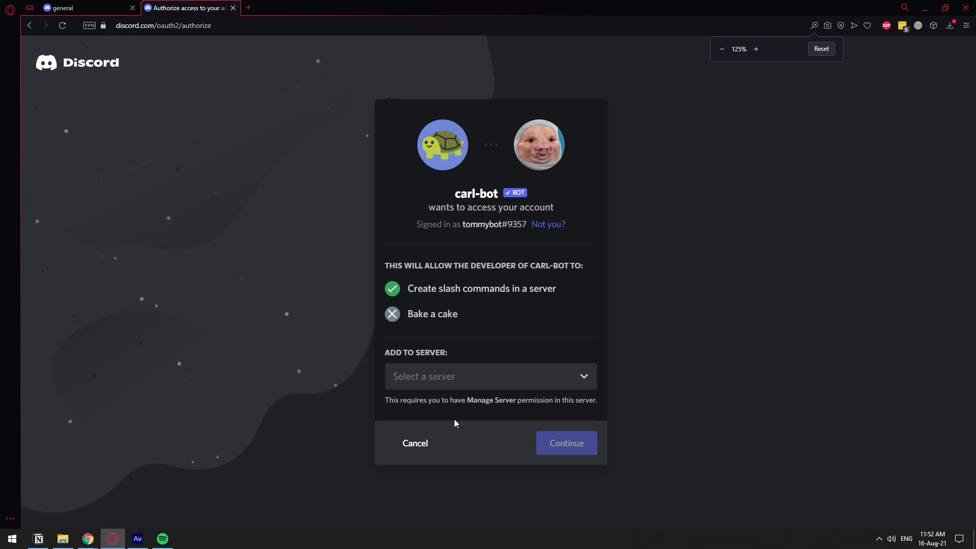
click(473, 382)
click(459, 398)
click(569, 444)
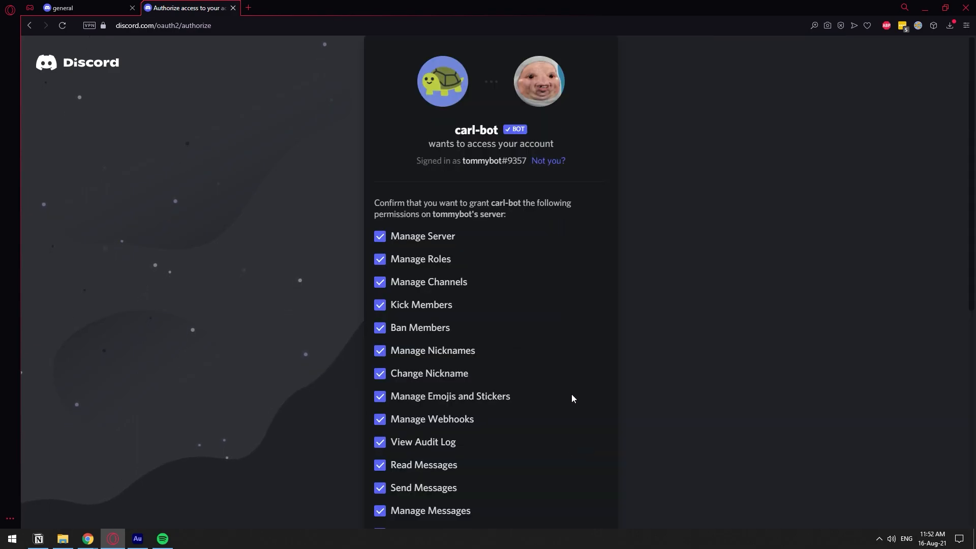
scroll(564, 391, down, 6)
click(583, 507)
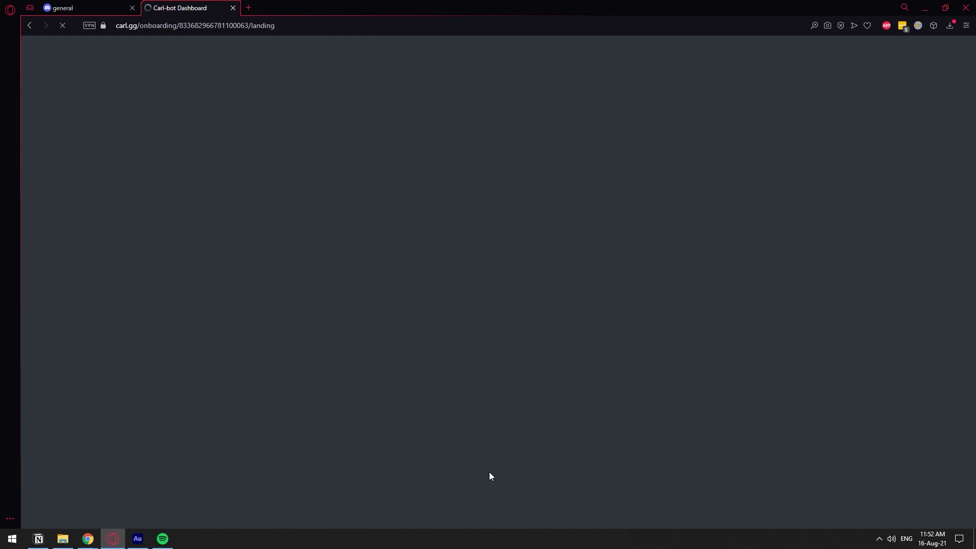
Step: Skip the Carl-bot onboarding and open the server's Suggestions settings
key(ctrl+minus)
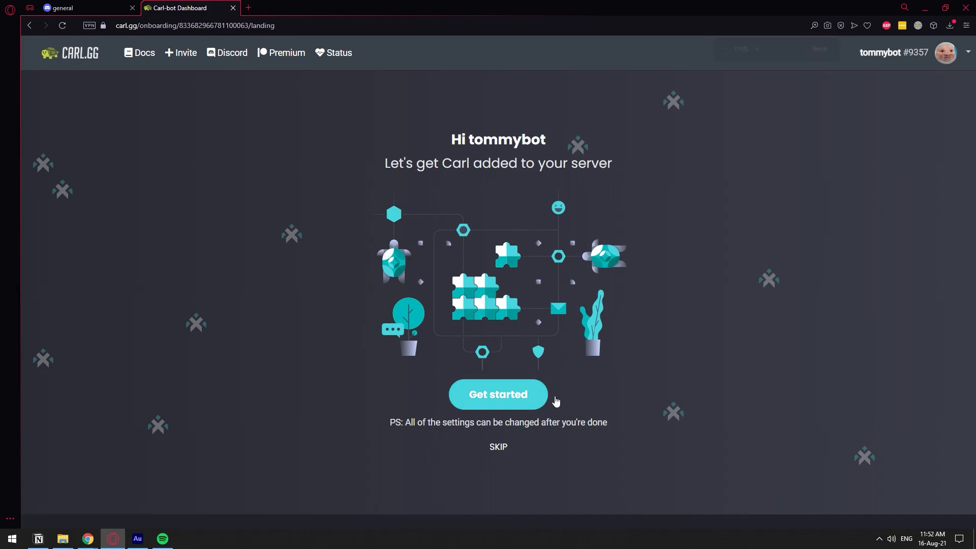
click(498, 447)
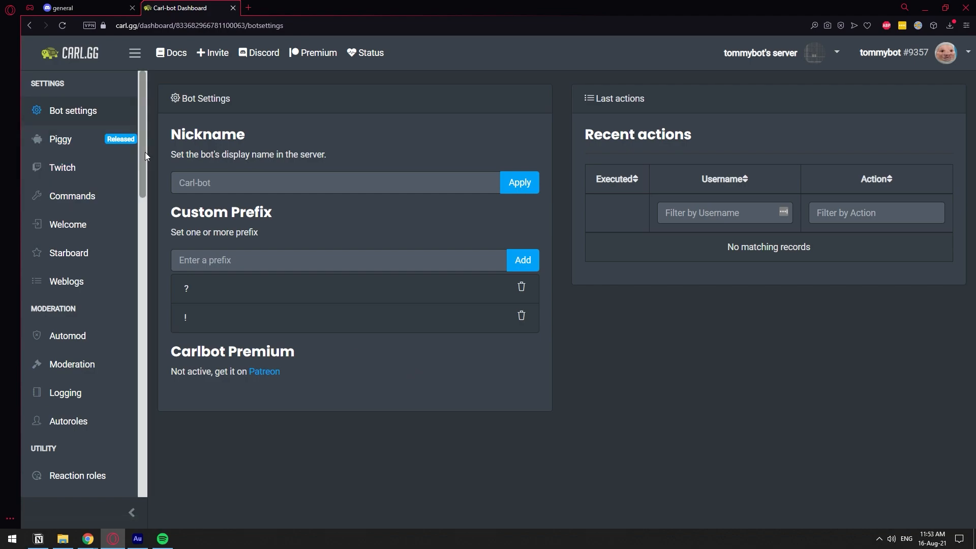
drag(144, 157, 142, 486)
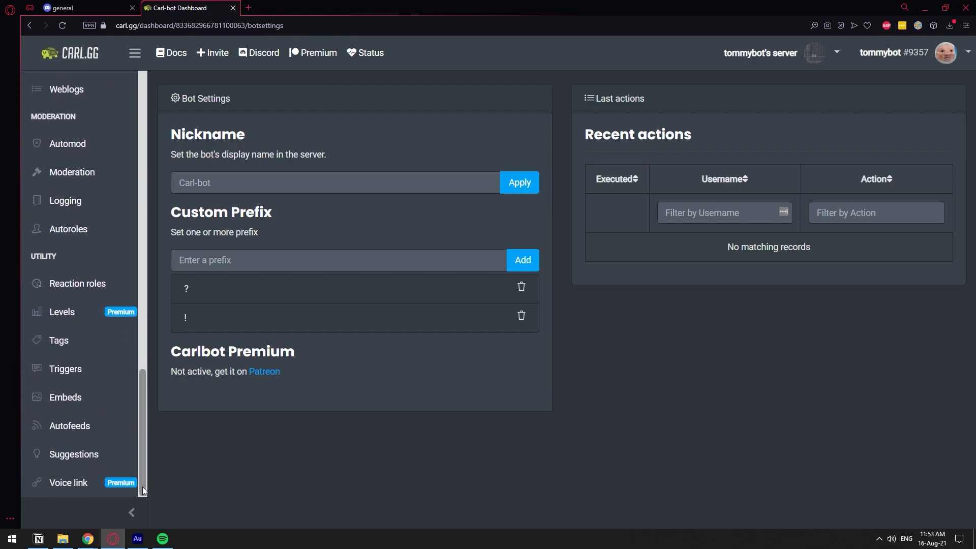
click(93, 455)
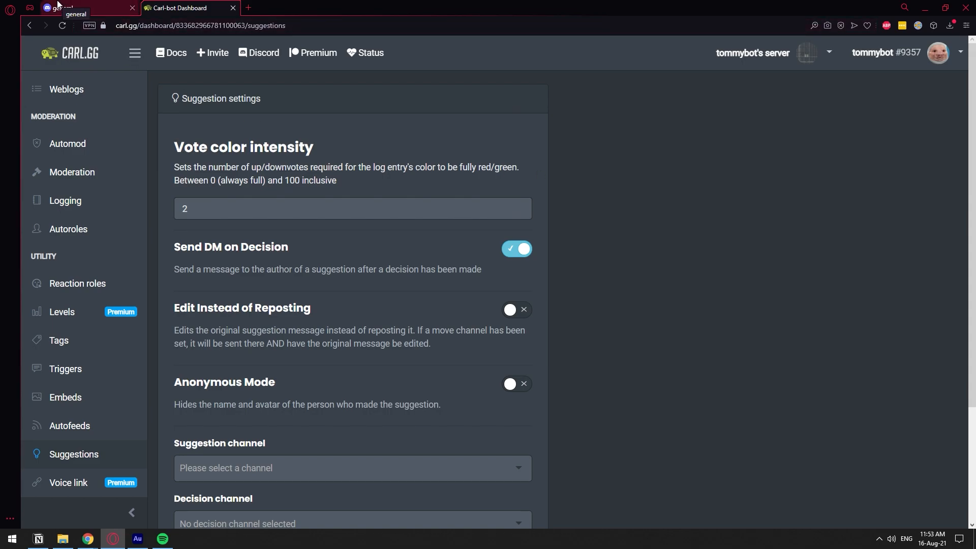
Step: Create a channel named suggestions in the Discord server, and reload Carl-bot's suggestion settings
click(76, 8)
right_click(133, 176)
click(184, 204)
text(suggestions)
click(572, 441)
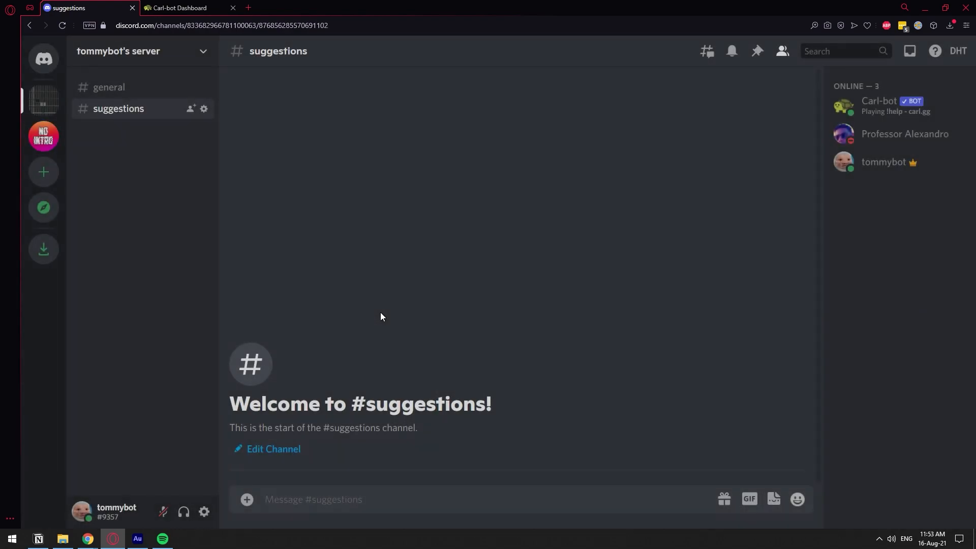
click(178, 8)
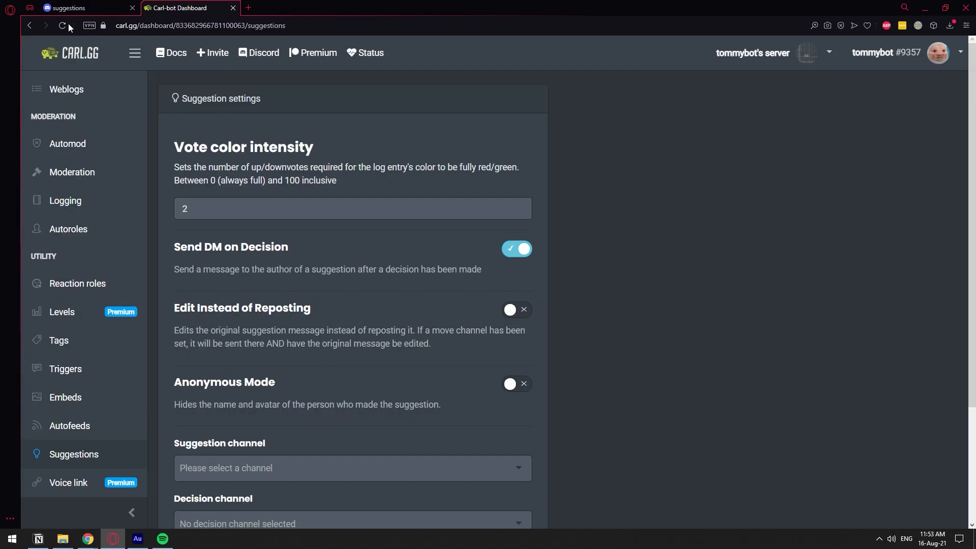
click(62, 25)
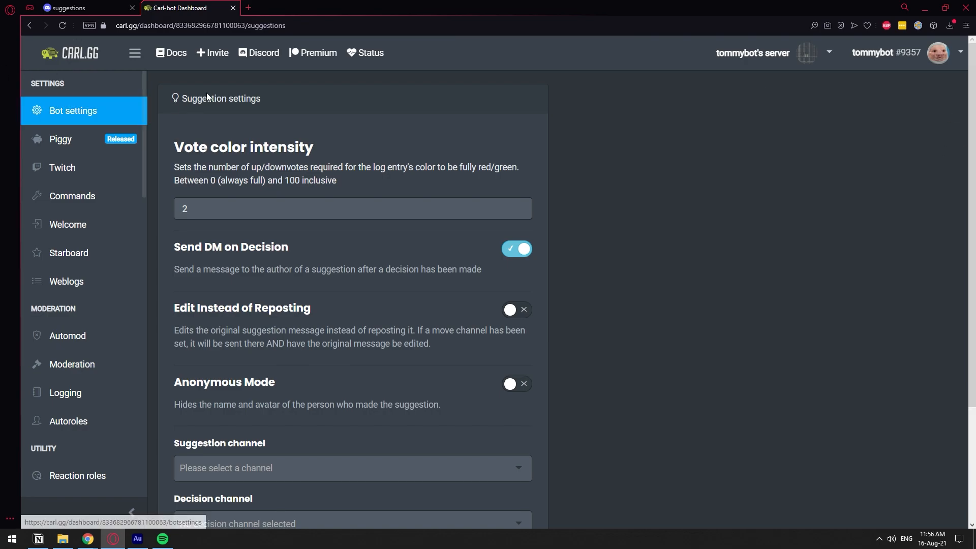
Step: Try a vote color intensity of 3, and switch Send DM on Decision off and back on
double_click(205, 152)
click(272, 155)
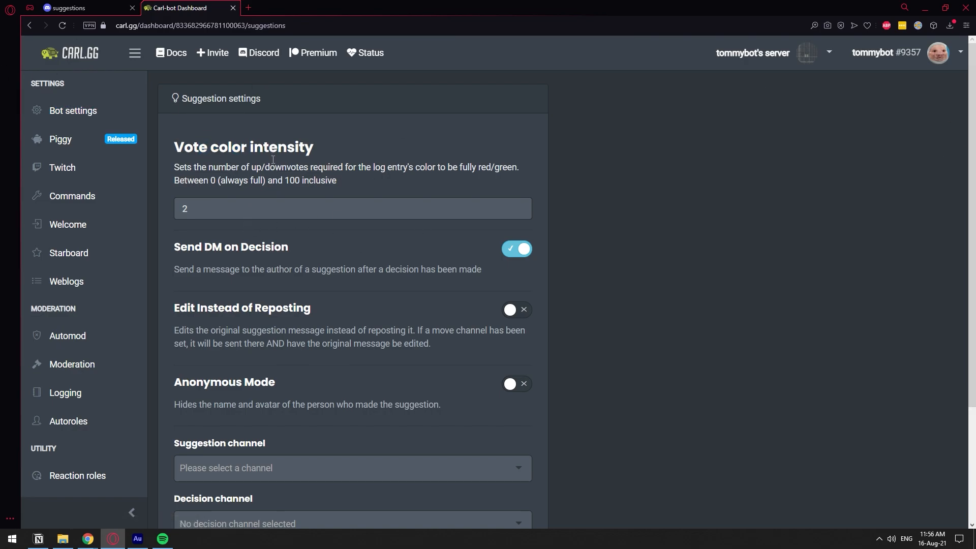
drag(191, 208, 154, 207)
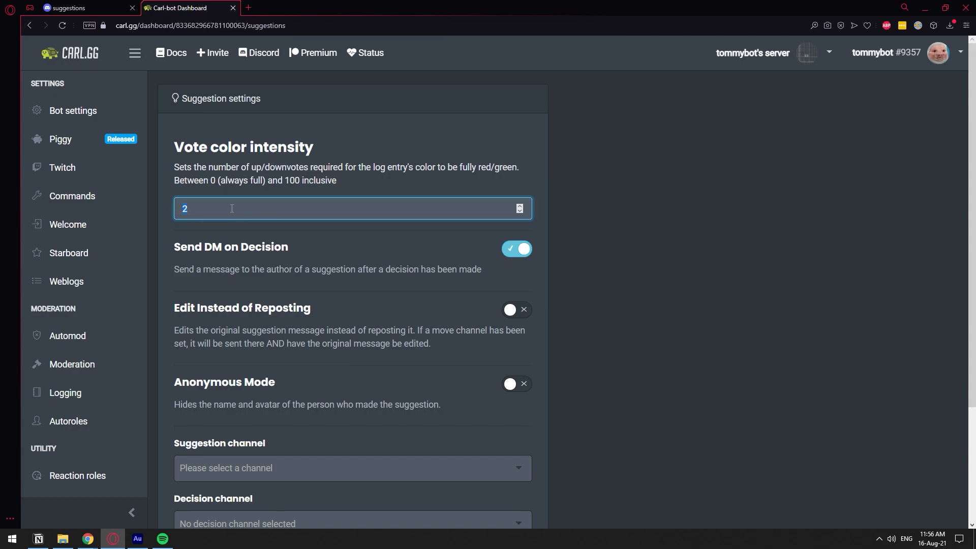
click(321, 190)
double_click(327, 210)
text(3)
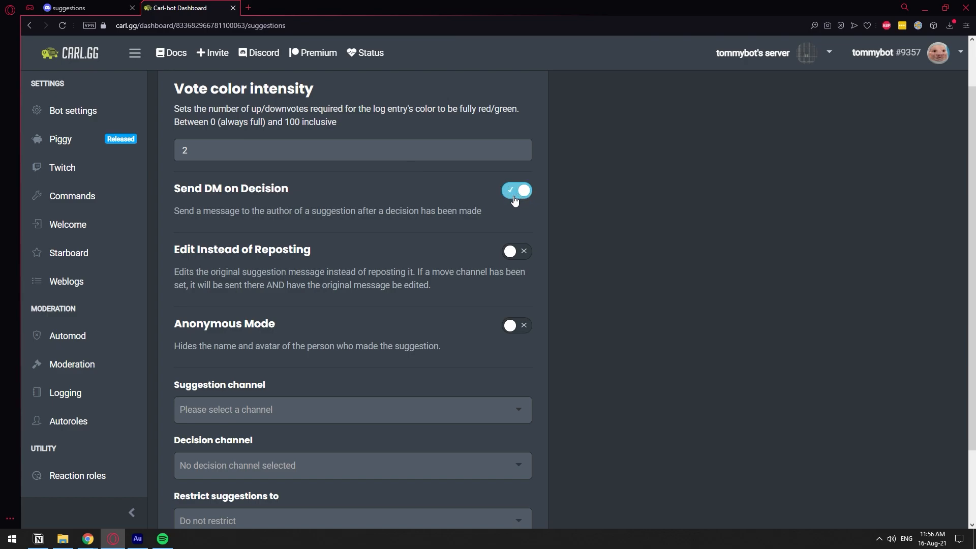
click(525, 195)
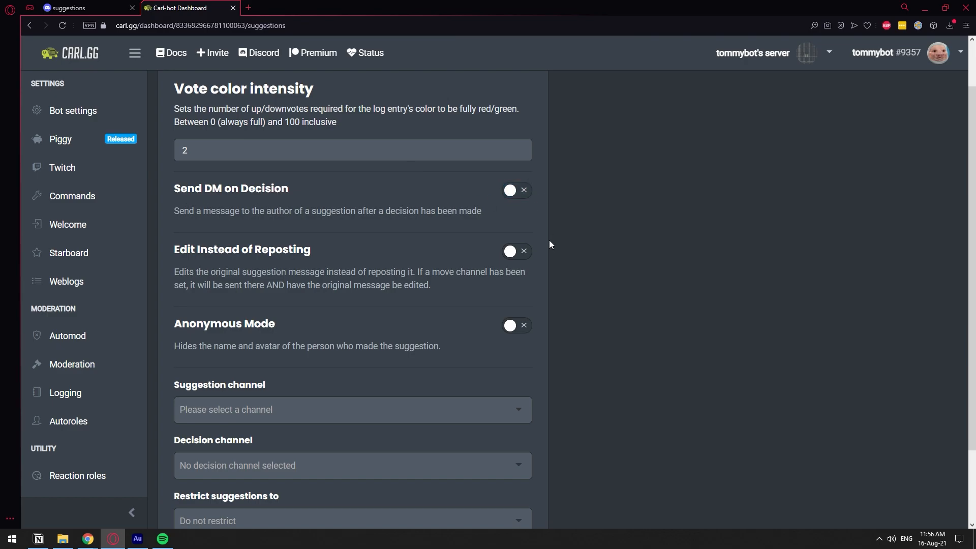
click(528, 193)
Step: Set the suggestion channel, the decision channel and the suggestion restriction to #suggestions, and save the settings
scroll(184, 216, down, 1)
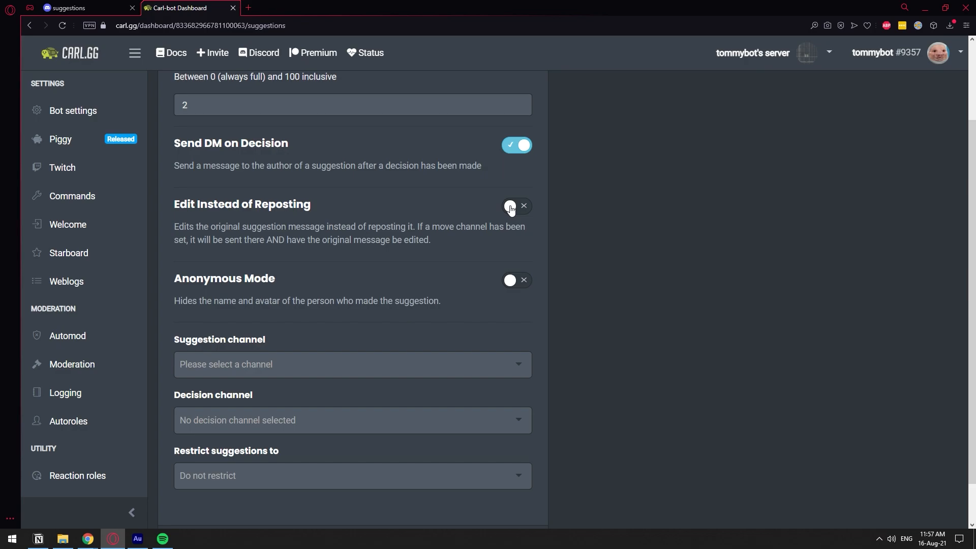
scroll(473, 241, down, 1)
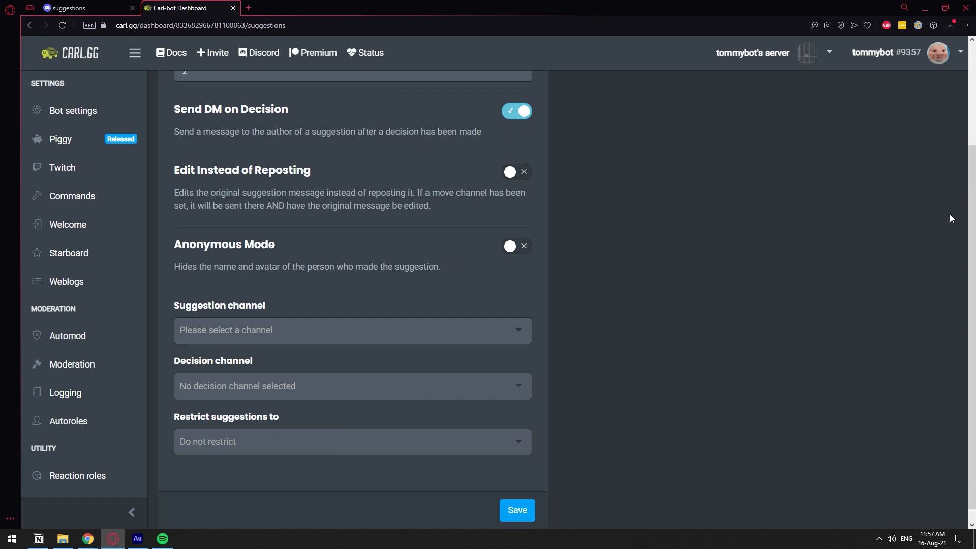
drag(973, 257, 975, 269)
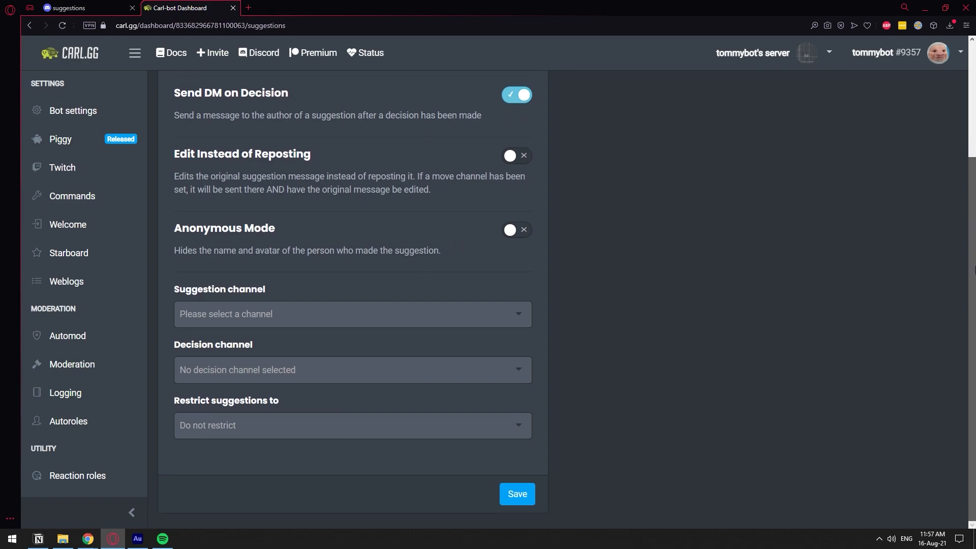
click(302, 314)
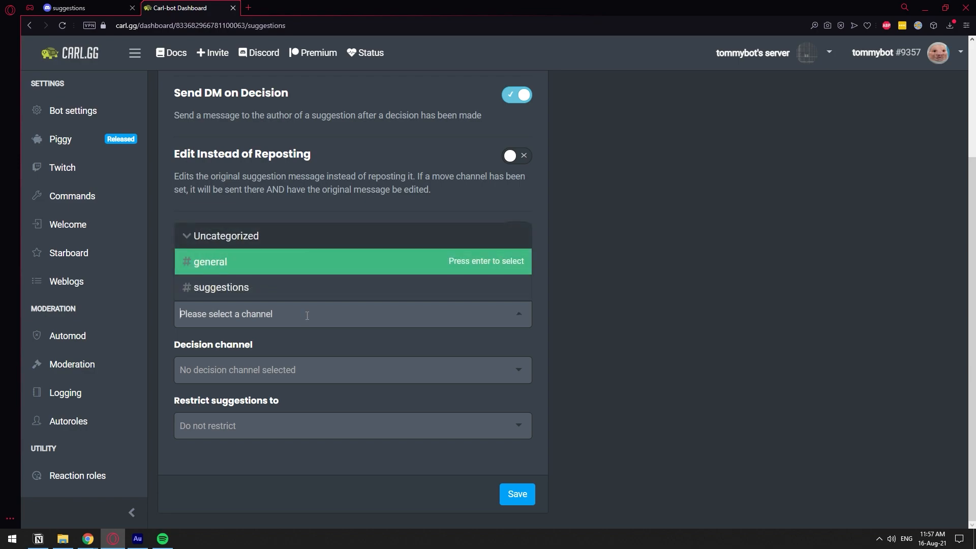
click(282, 288)
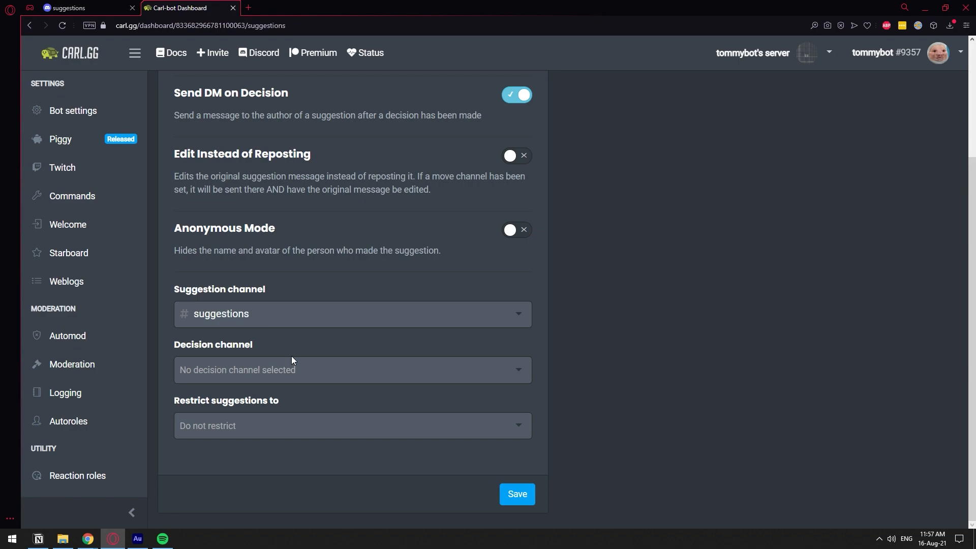
click(240, 376)
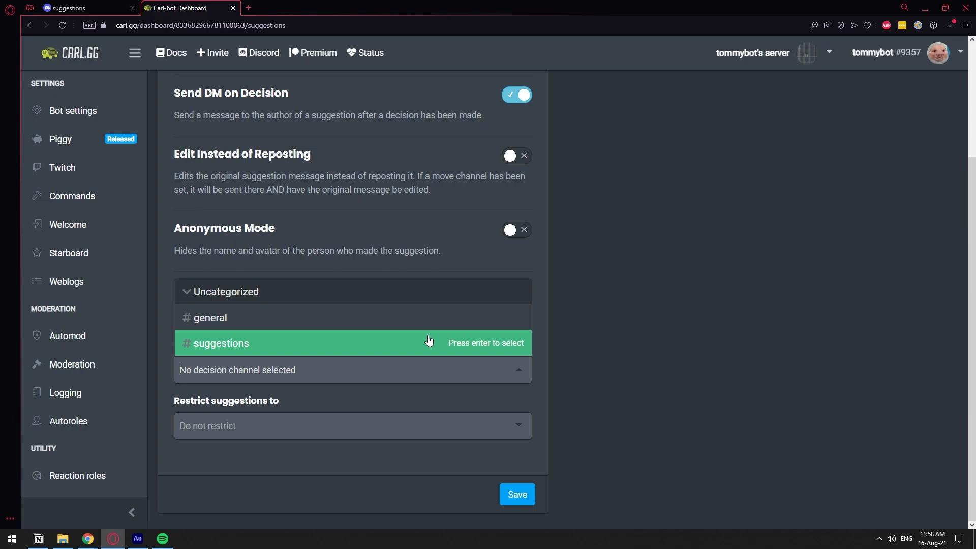
click(442, 343)
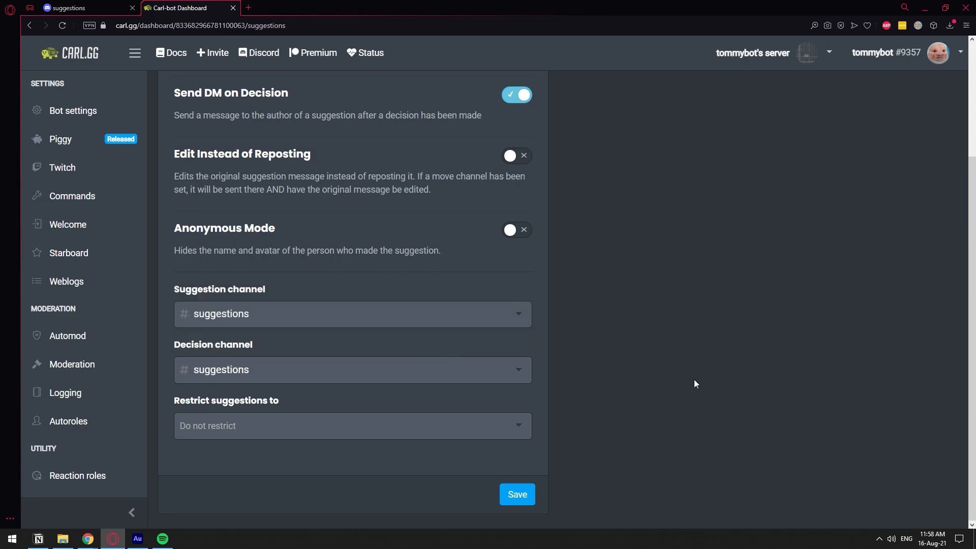
click(262, 395)
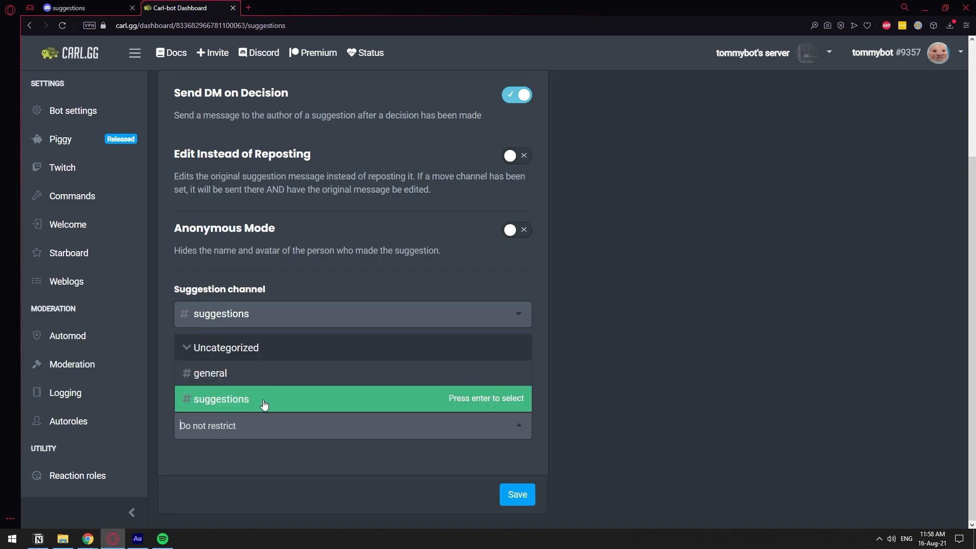
click(232, 407)
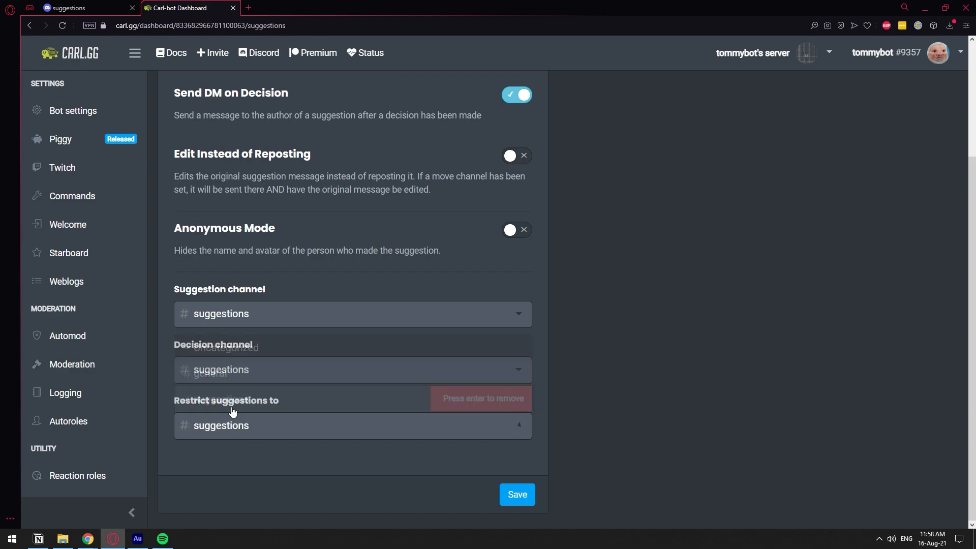
click(520, 502)
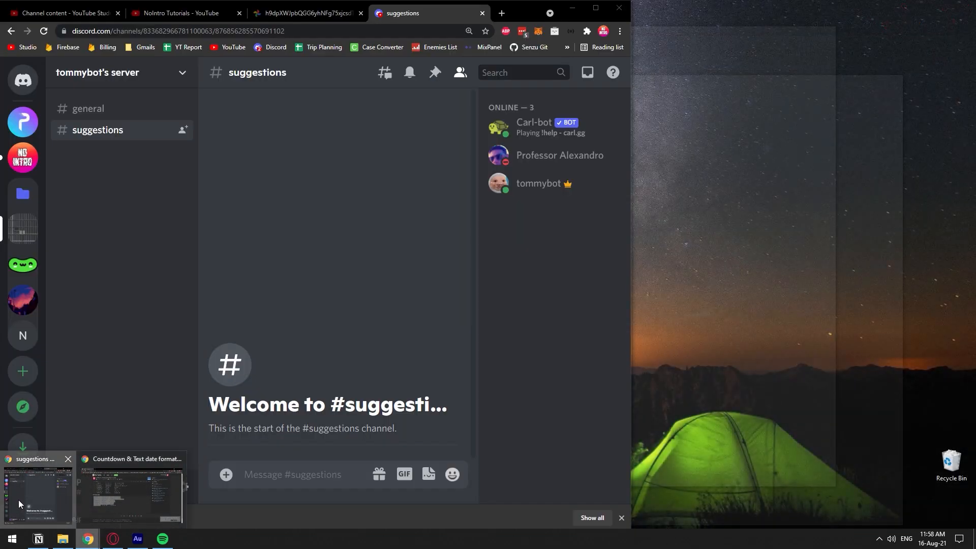
Step: Switch to the member's Discord in Chrome and post "!suggest Open bar in general yay!" in #suggestions
click(18, 499)
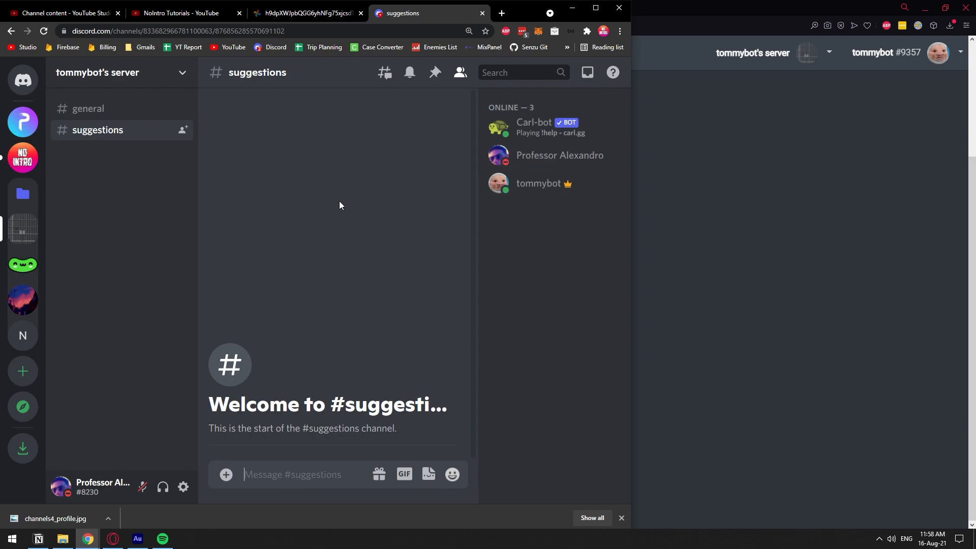
click(124, 106)
click(106, 133)
text(!suggest )
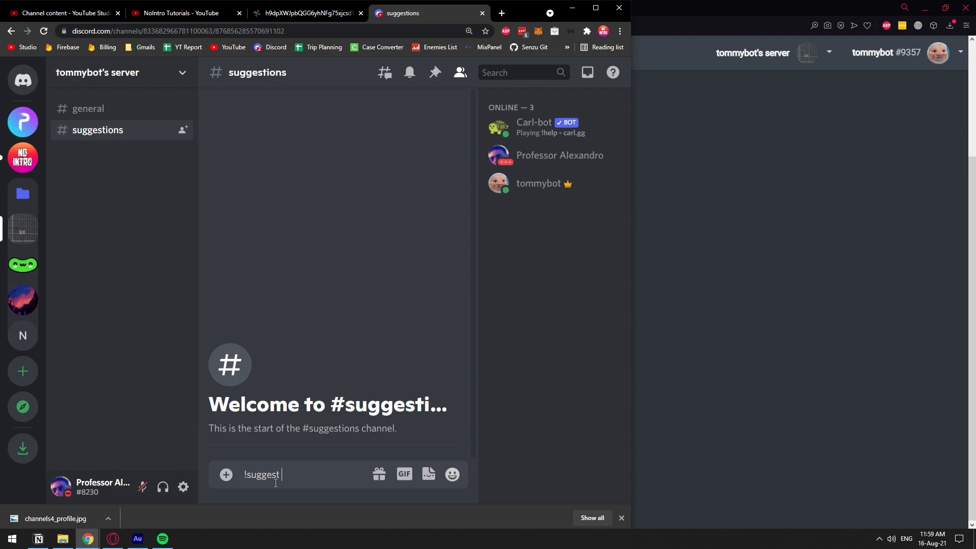
text(Open bar in general yay!)
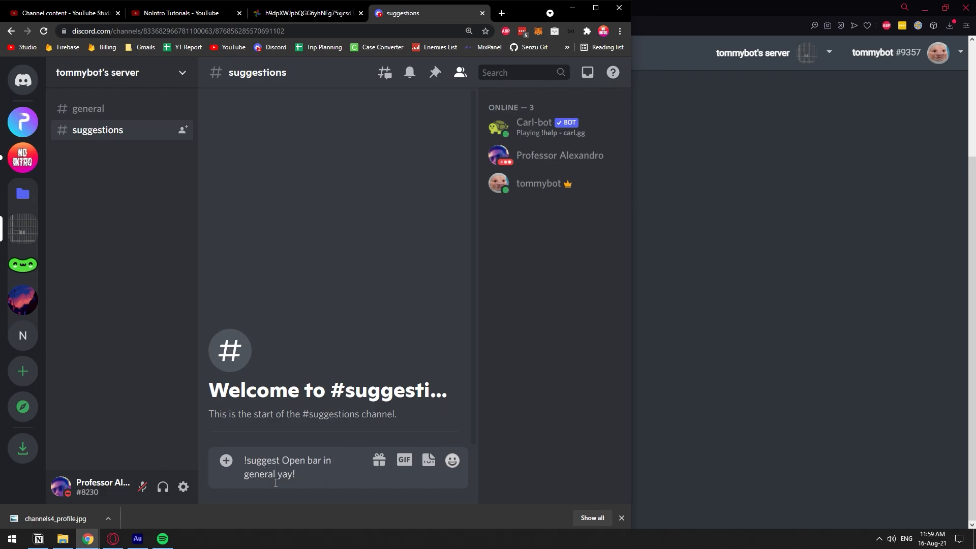
key(Return)
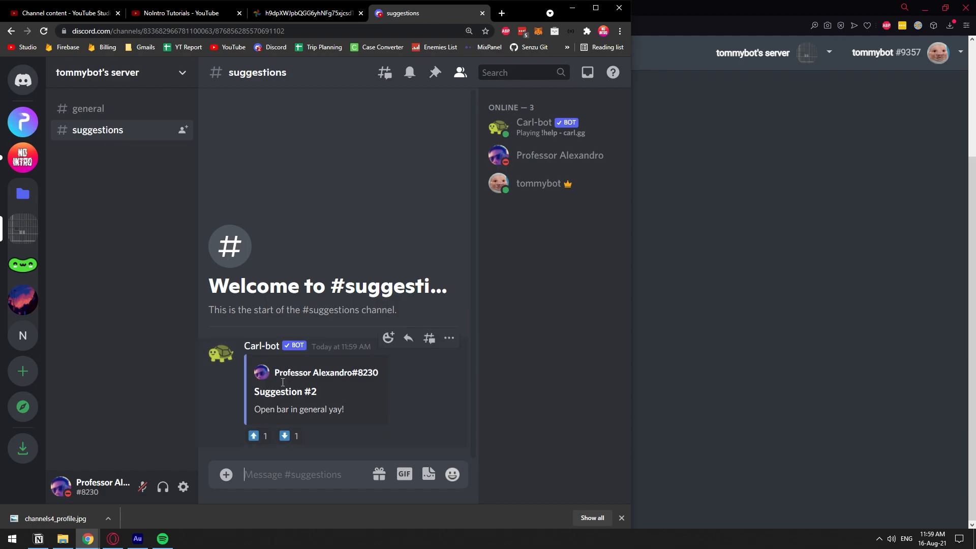
Step: Review the posted suggestion's heading and text, and upvote it as the member
drag(304, 393, 320, 395)
click(320, 397)
drag(265, 410, 333, 409)
click(294, 409)
click(254, 435)
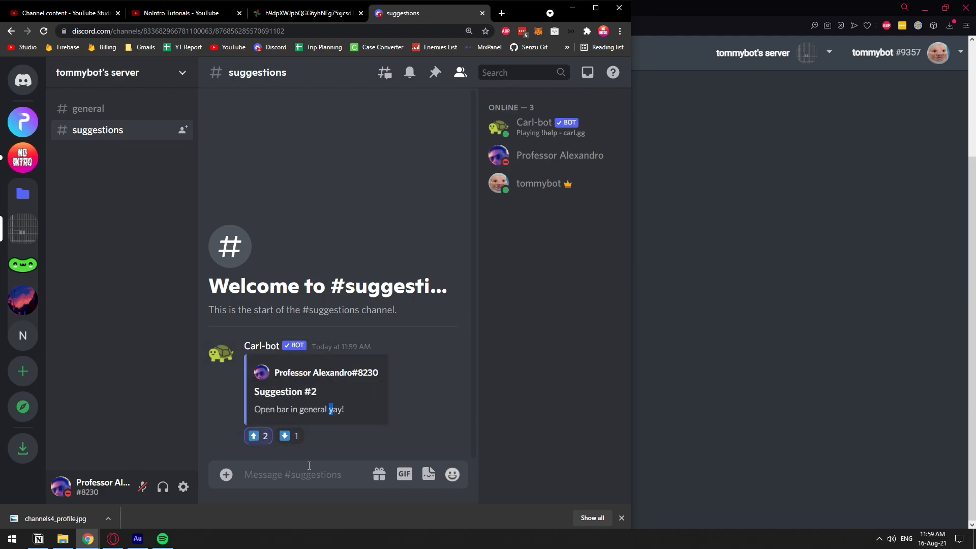
click(289, 436)
Step: Switch to the server owner's Discord in Opera and approve suggestion 2 with the reason "Sounds amazing... doing it right now!"
key(alt+Tab)
key(ctrl+Tab)
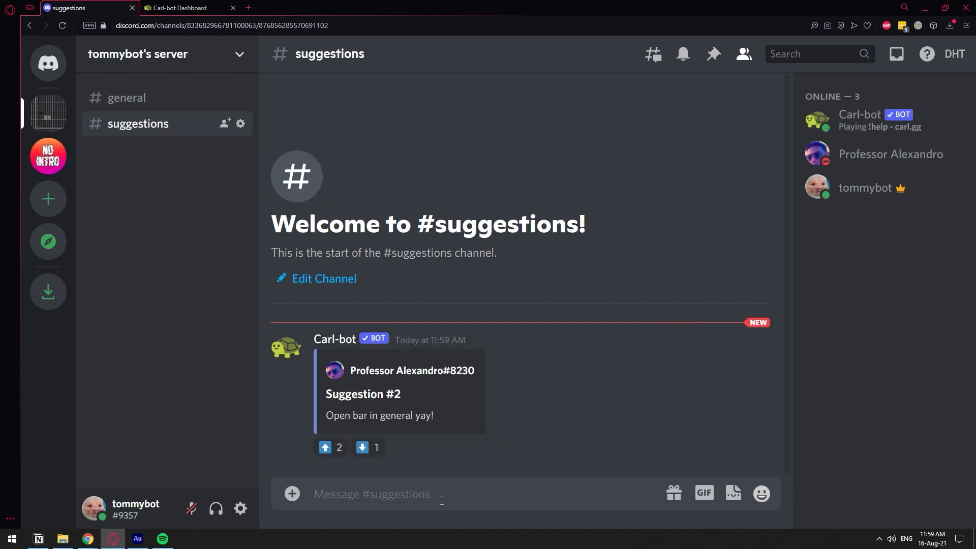
text(!approve)
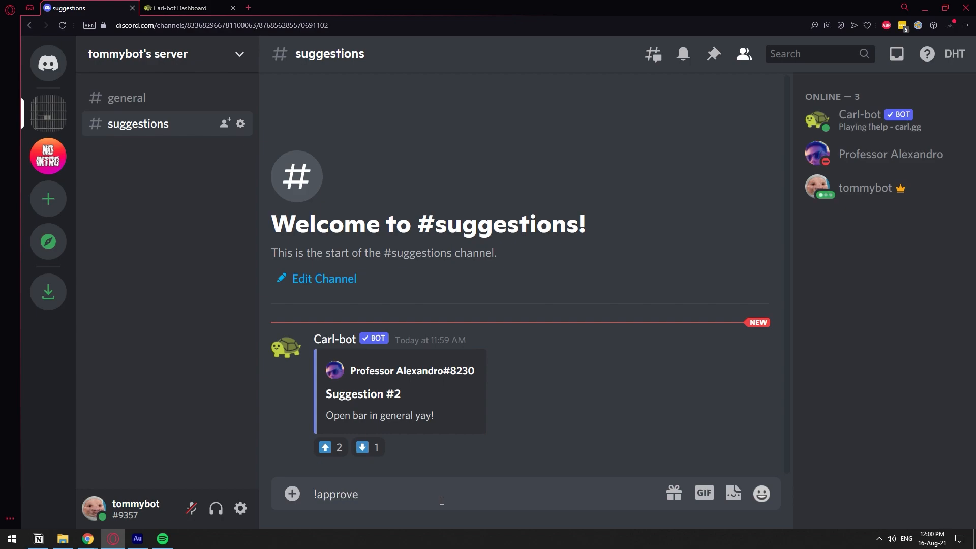
text( 2 Sounds amazing... doing it right now)
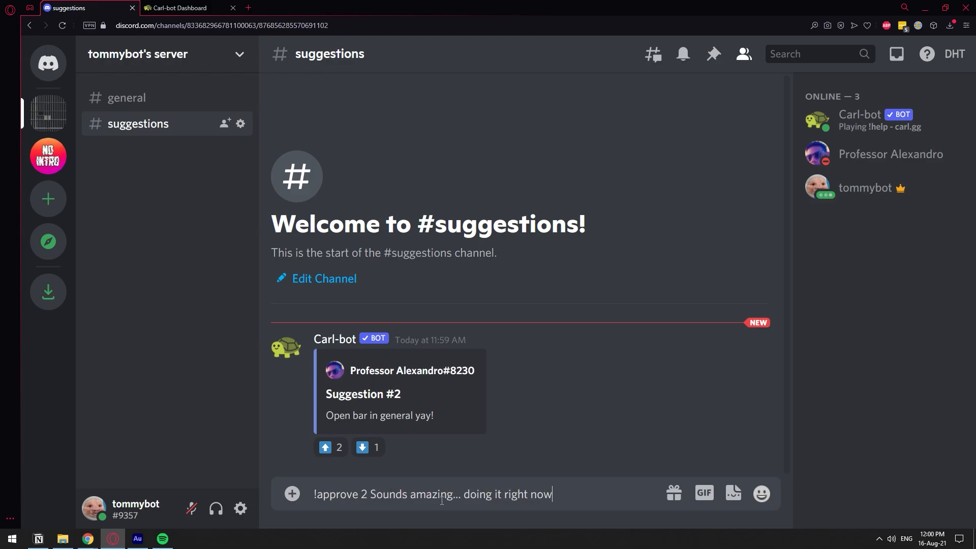
text(!)
key(Return)
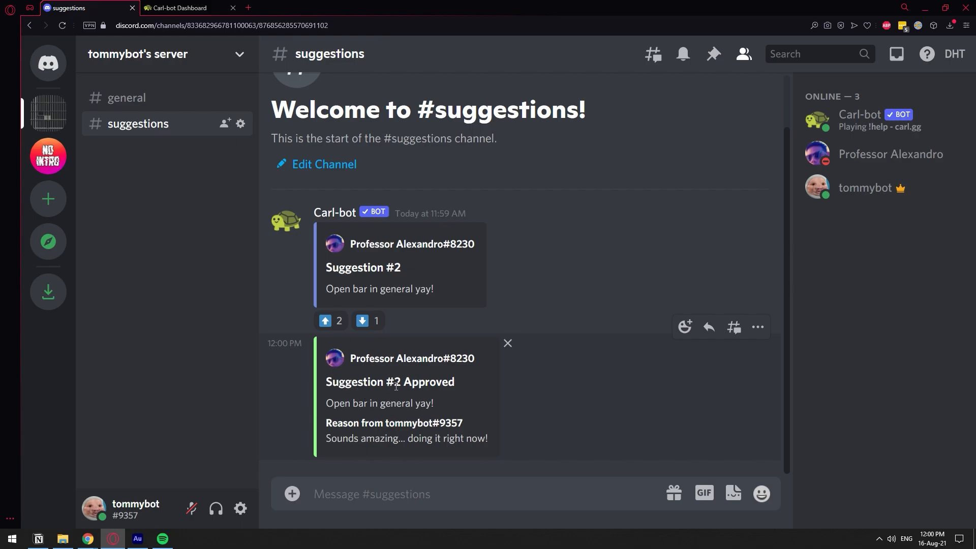
drag(441, 383, 416, 384)
drag(338, 424, 457, 425)
click(480, 416)
drag(332, 440, 427, 440)
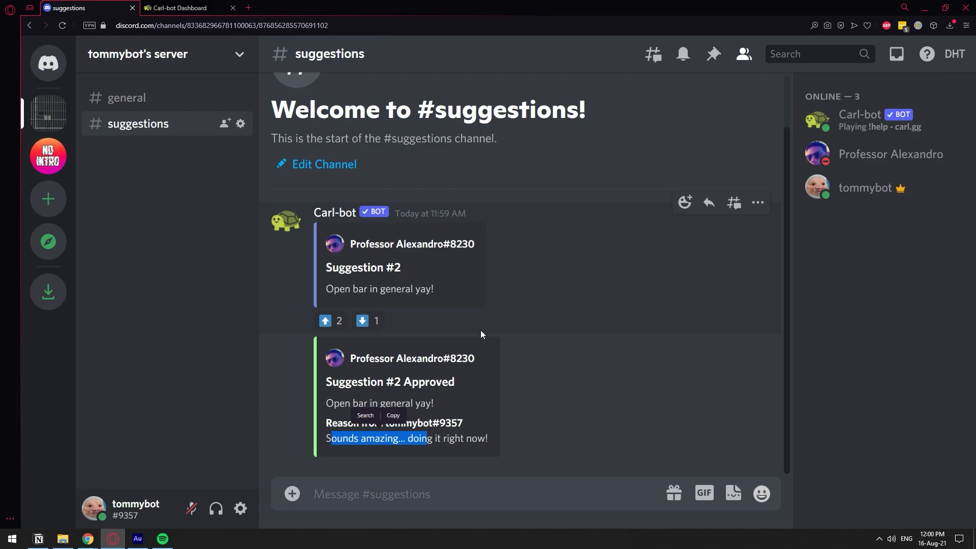
Step: Deny suggestion 2 in #suggestions with the reason "sorry not enough money in budget"
click(384, 511)
text(!)
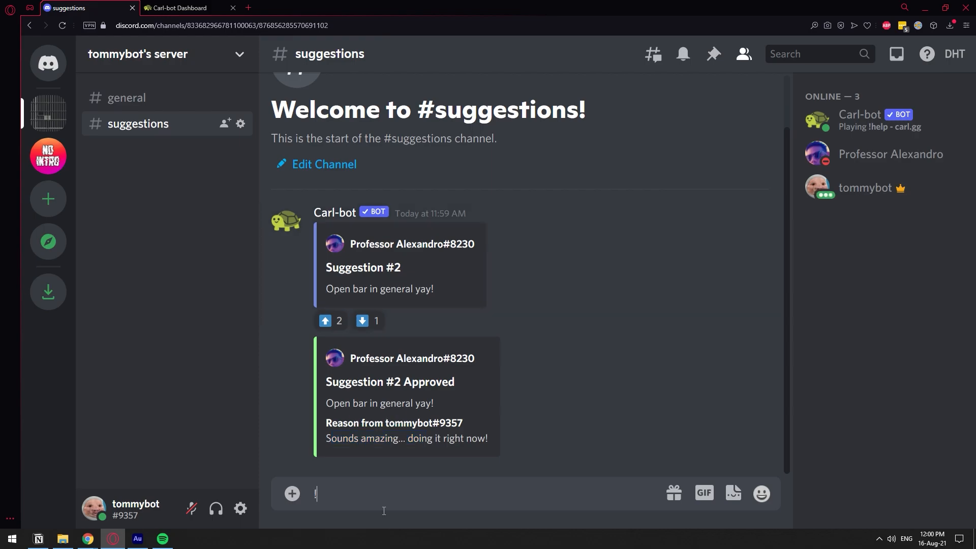
text(deny 2 sorry not enough money in budget)
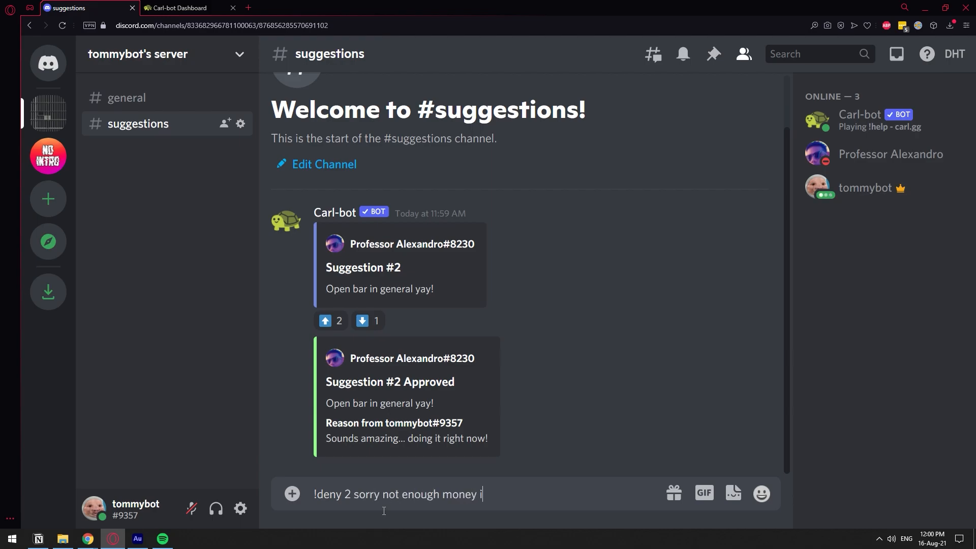
key(Return)
drag(403, 381, 446, 401)
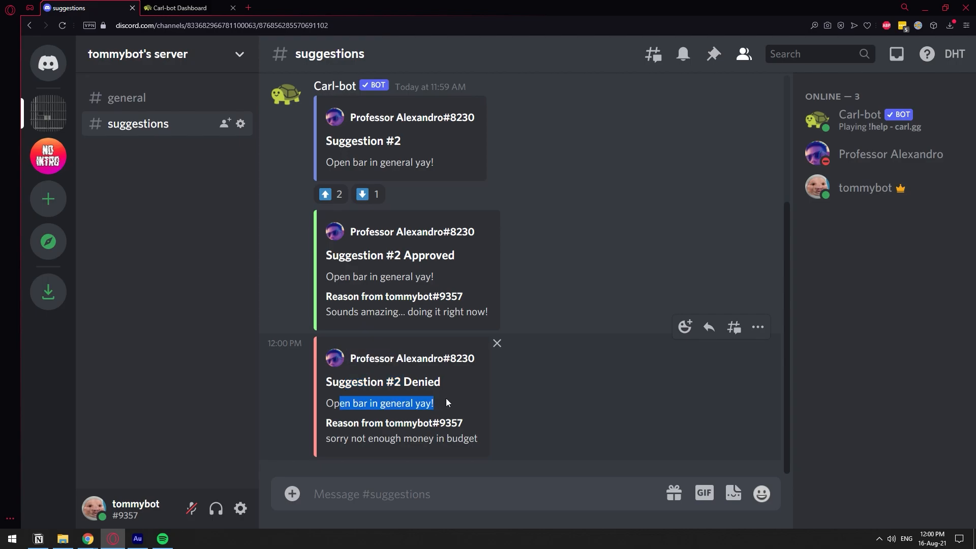
Step: Mark suggestion 2 as considered with the reason "idk man, maytbe?"
click(401, 508)
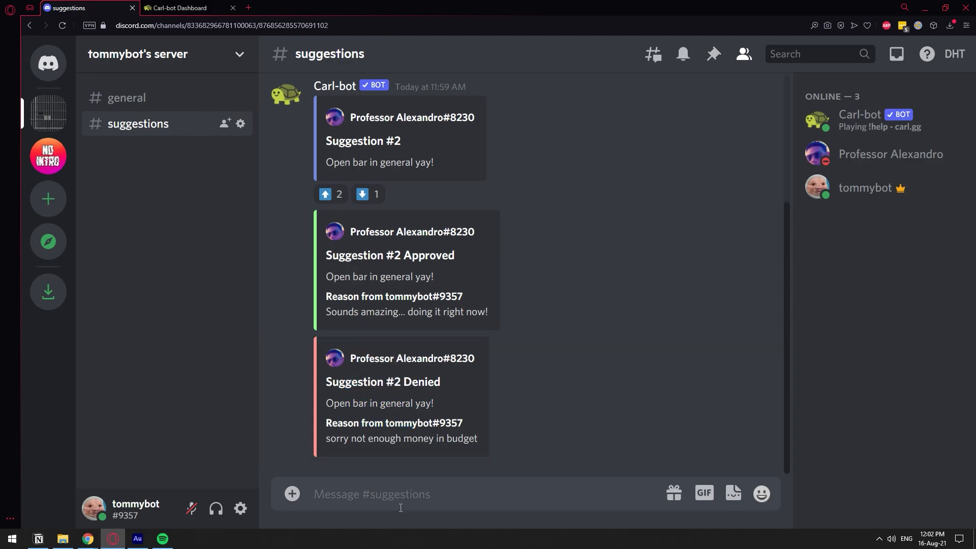
text(!consider 2)
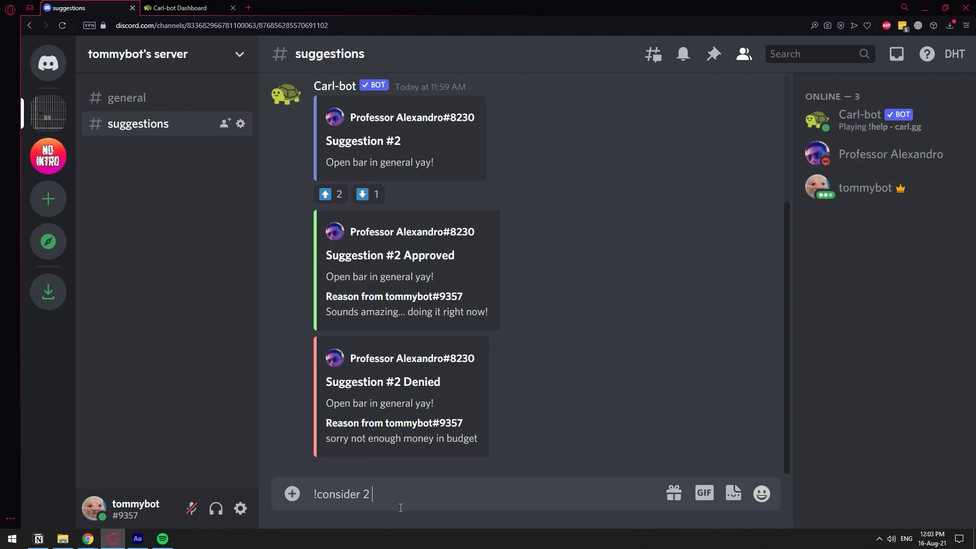
text( idk man. maybe)
key(Return)
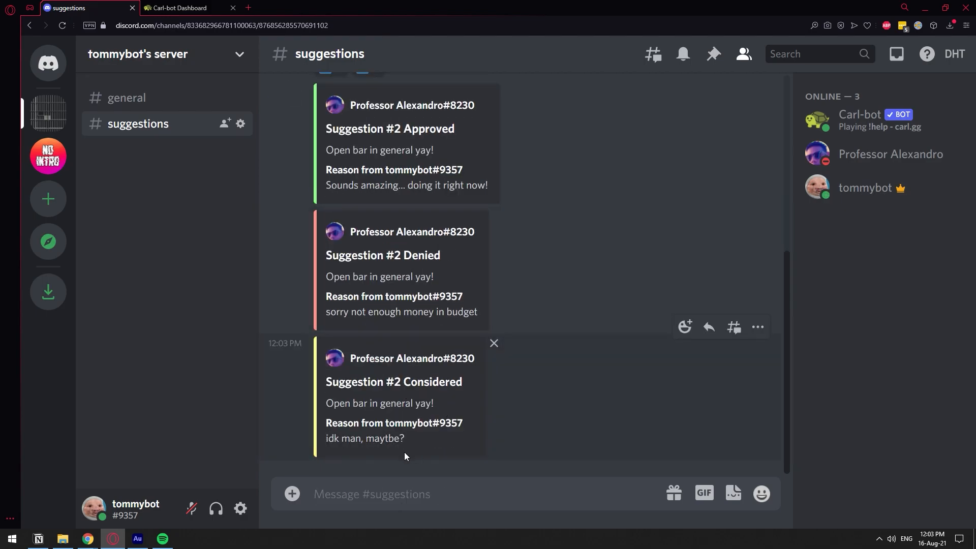
Step: Try to mark the suggestion as implemented by sending "!implemented check your email bruh, already done" without a suggestion number
text(!implemented)
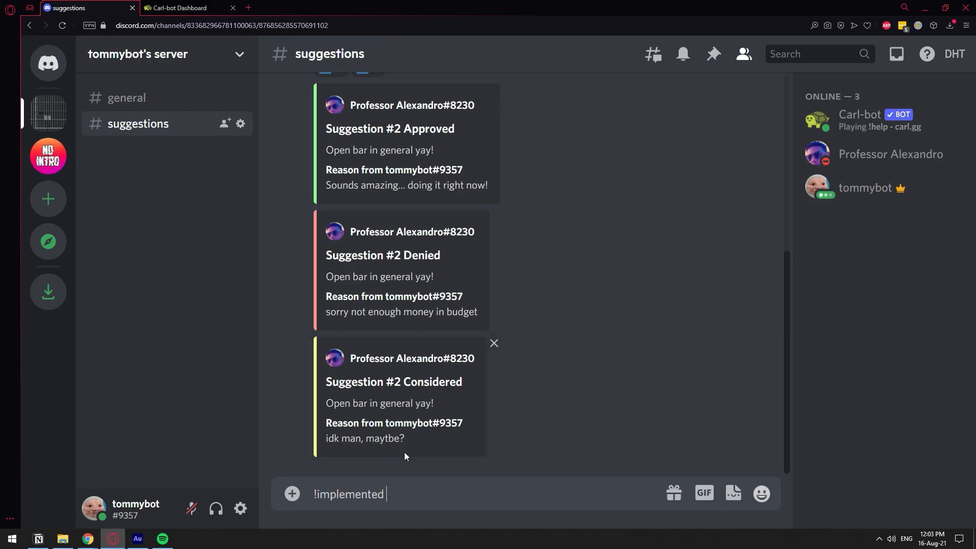
text( check your email bruh, already done)
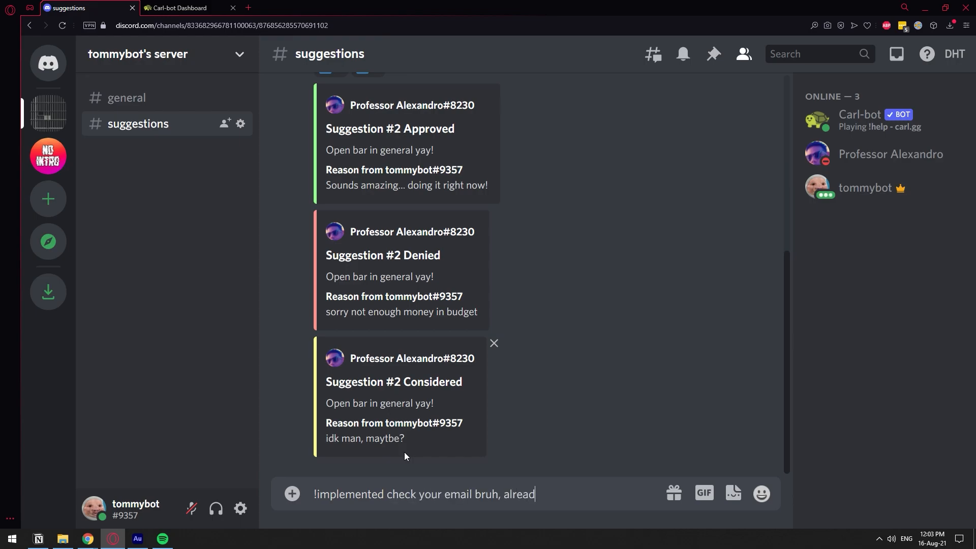
key(Return)
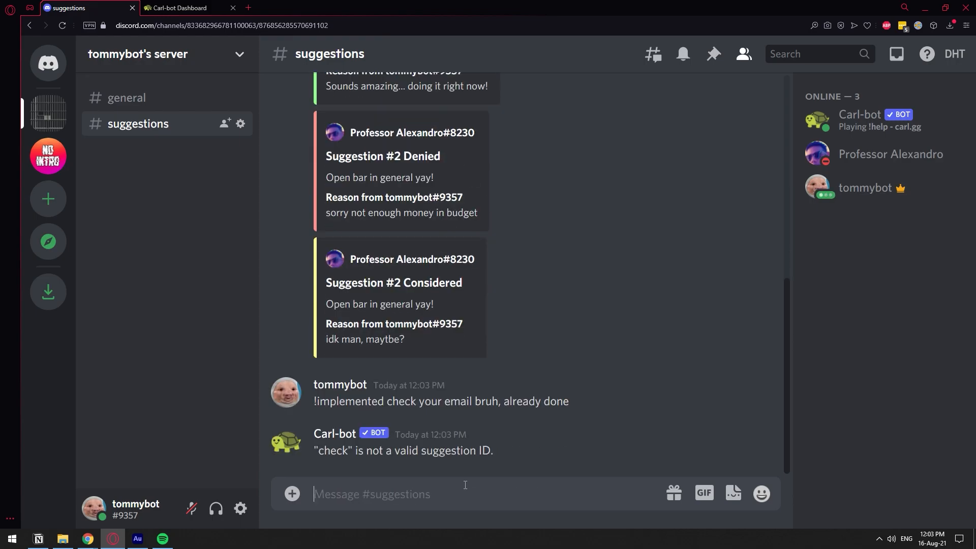
Step: Restore the implemented command, add suggestion number 2, and send "!implemented 2 check your email bruh, already done"
key(ctrl+z)
click(385, 496)
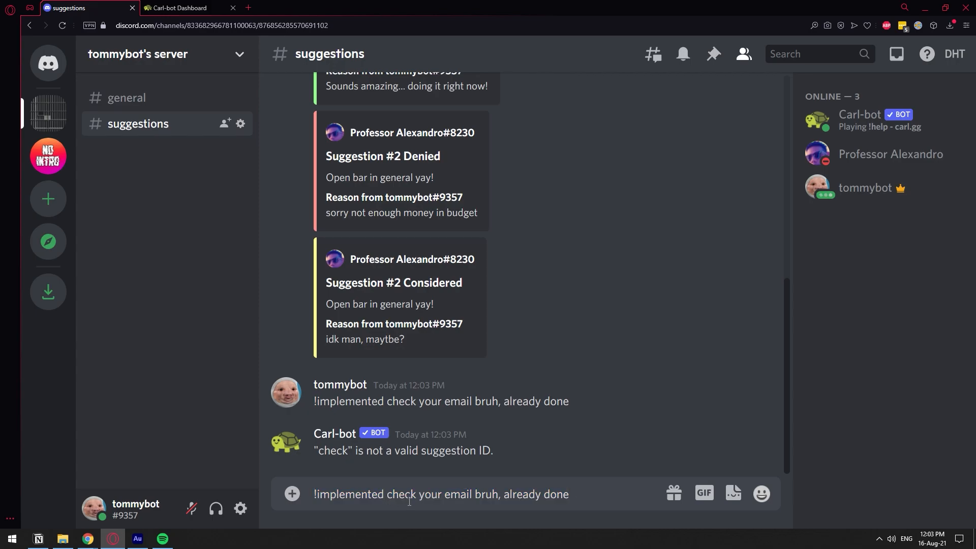
text(2)
drag(330, 498, 475, 498)
click(417, 498)
click(487, 501)
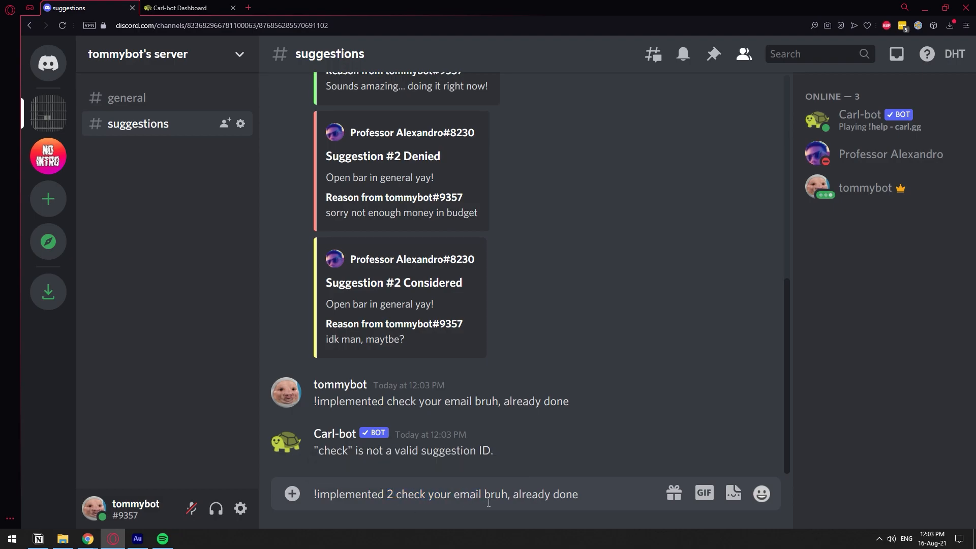
key(Return)
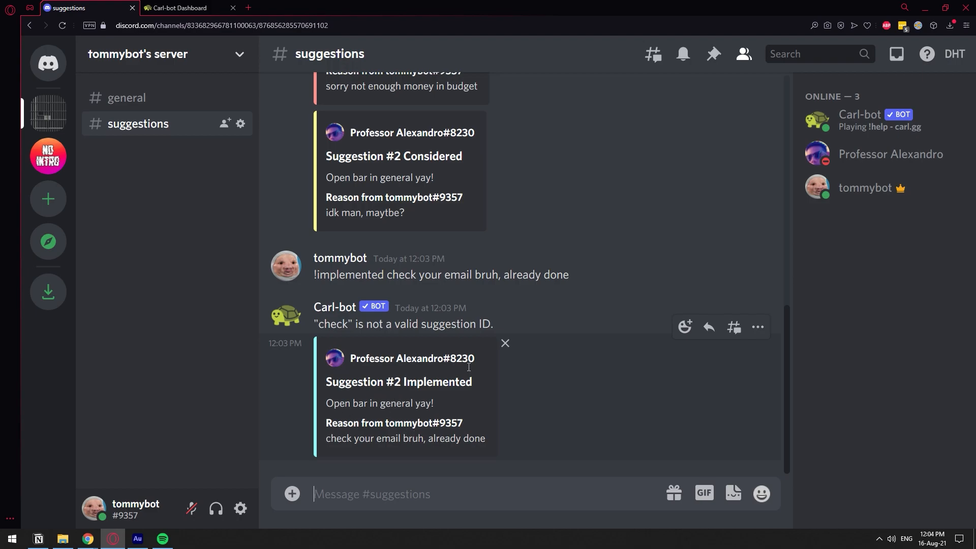
Step: Open the Carl-bot documentation from the dashboard in a new tab and go to the Suggestions page under Utilities
click(209, 6)
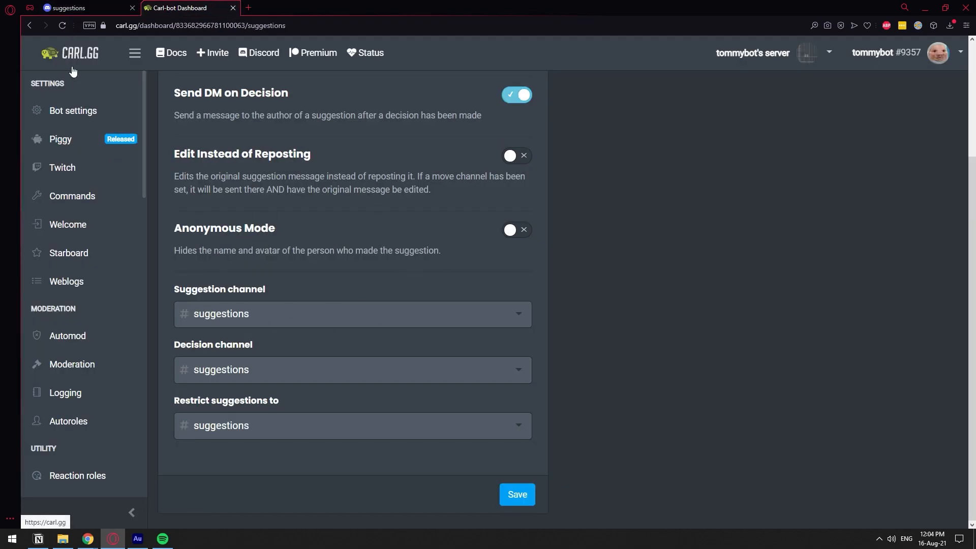
right_click(175, 60)
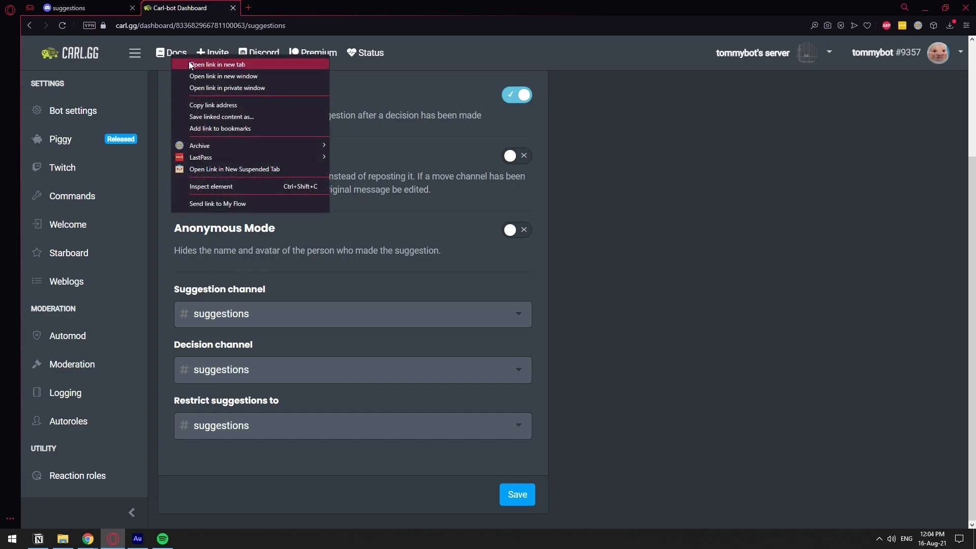
click(189, 64)
click(285, 8)
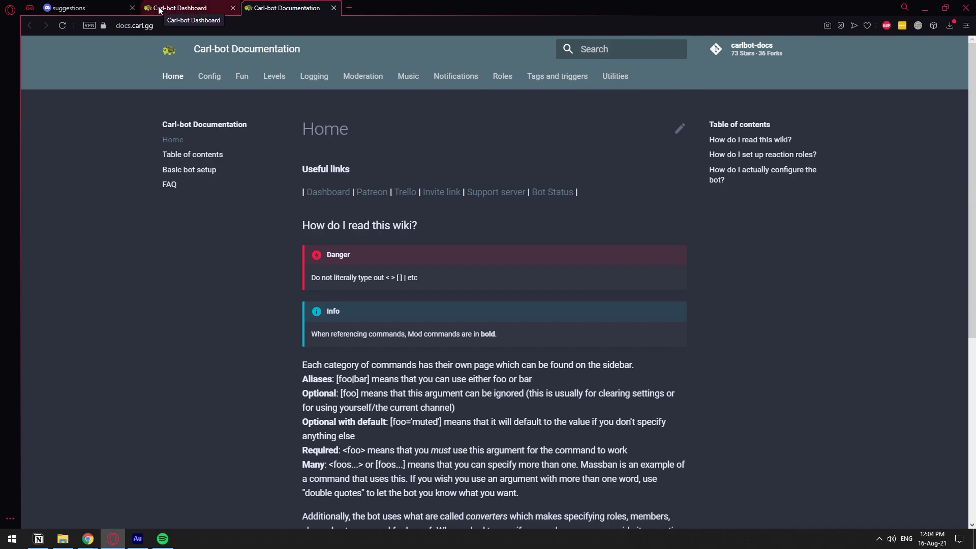
click(615, 78)
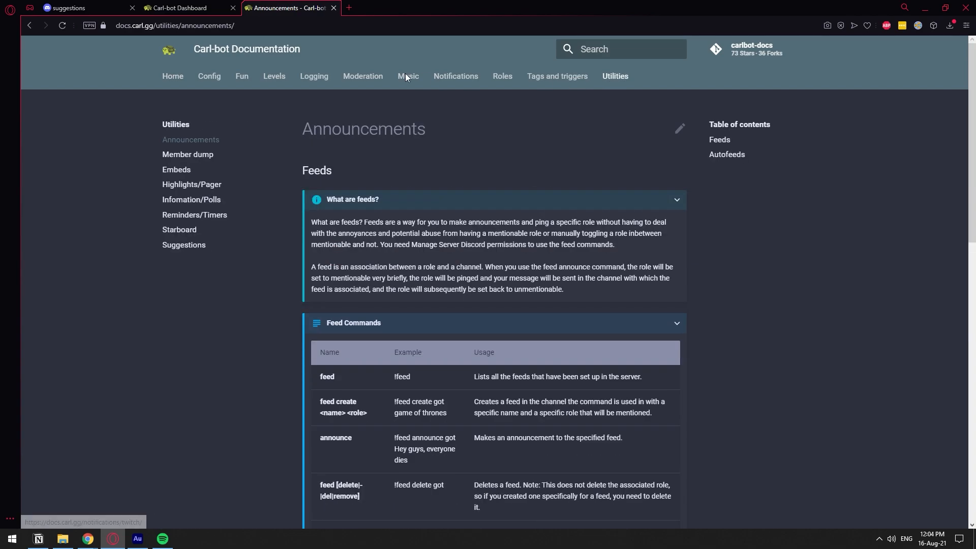
click(187, 246)
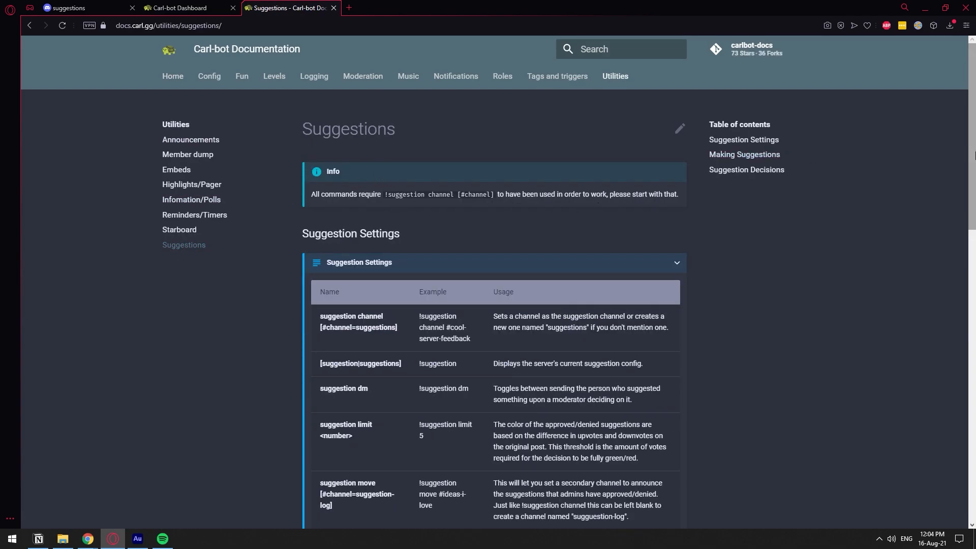
Step: Examine the documented commands for suggestion settings, making suggestions and suggestion decisions, and return to the #suggestions channel
scroll(974, 154, down, 2)
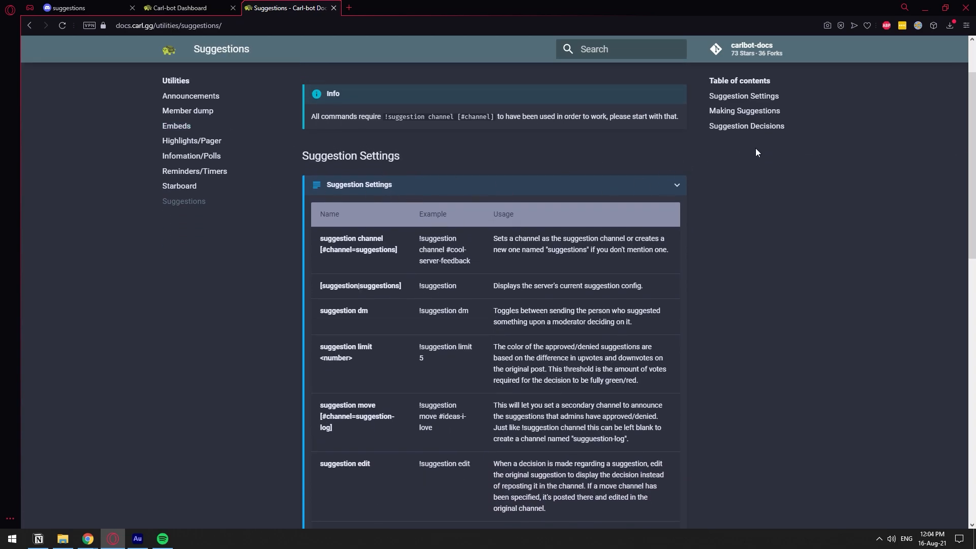
scroll(973, 141, down, 2)
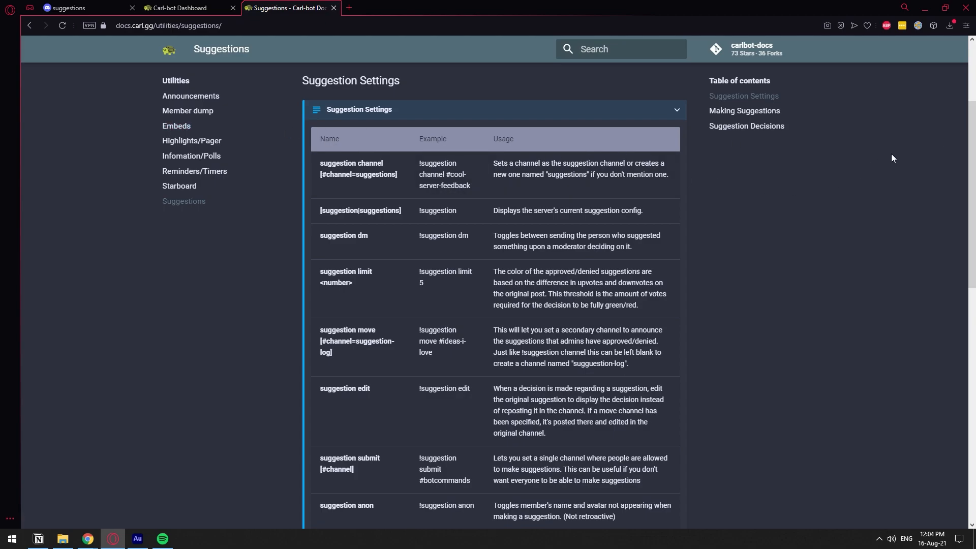
drag(425, 163, 654, 274)
click(656, 281)
drag(971, 137, 972, 158)
drag(436, 182, 541, 192)
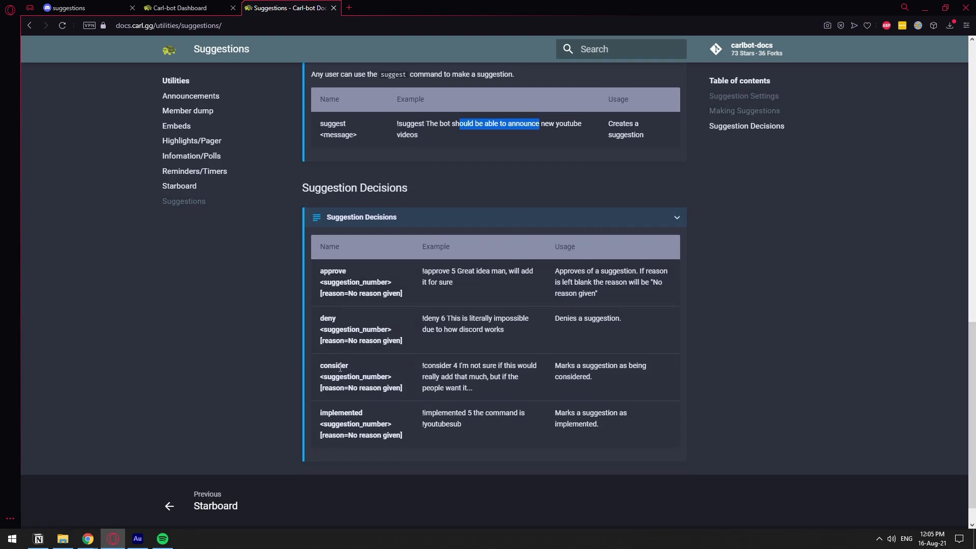
click(755, 337)
drag(973, 354, 974, 112)
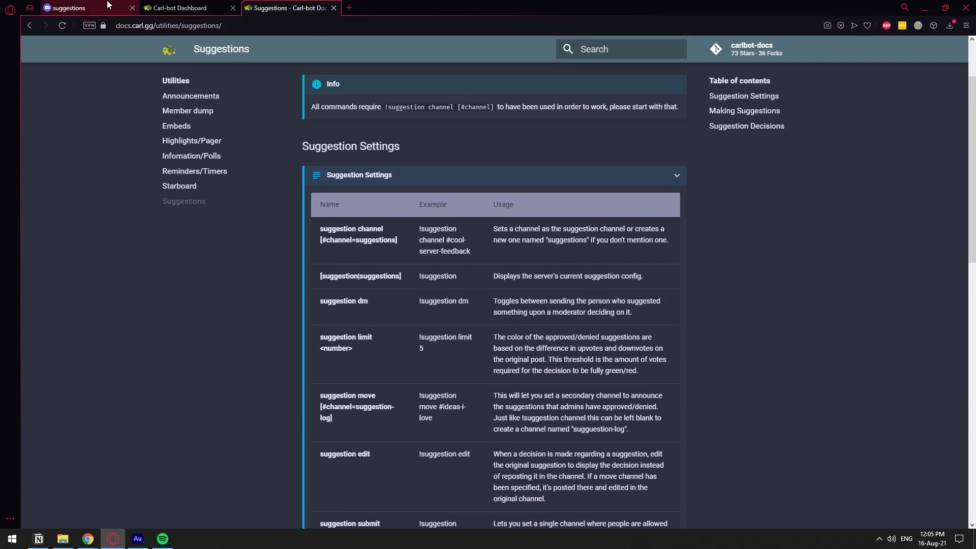
click(100, 6)
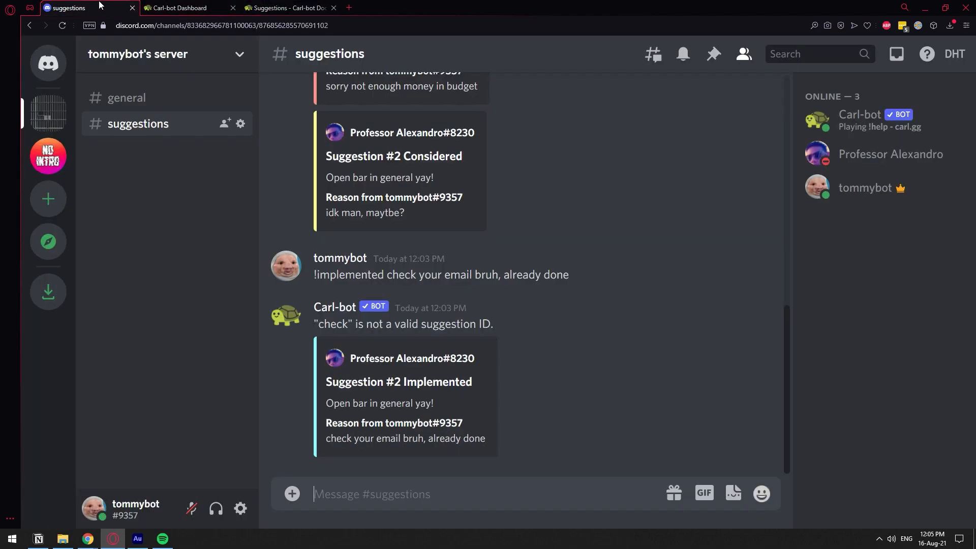